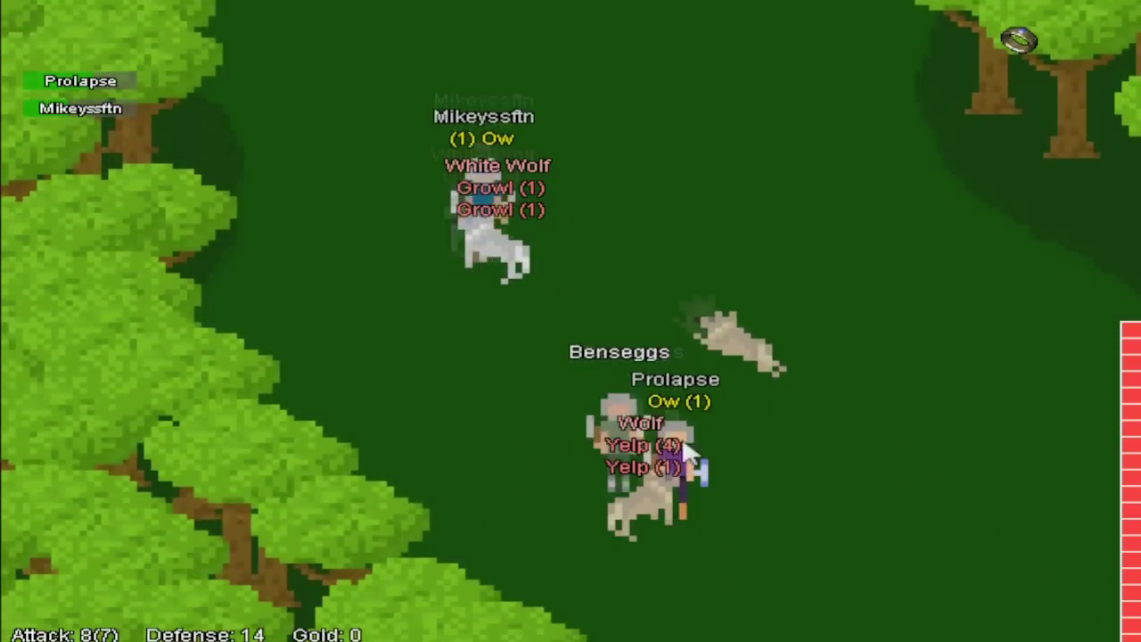
# Step: Attack the nearby wolf in the forest clearing
pyautogui.click(677, 513)
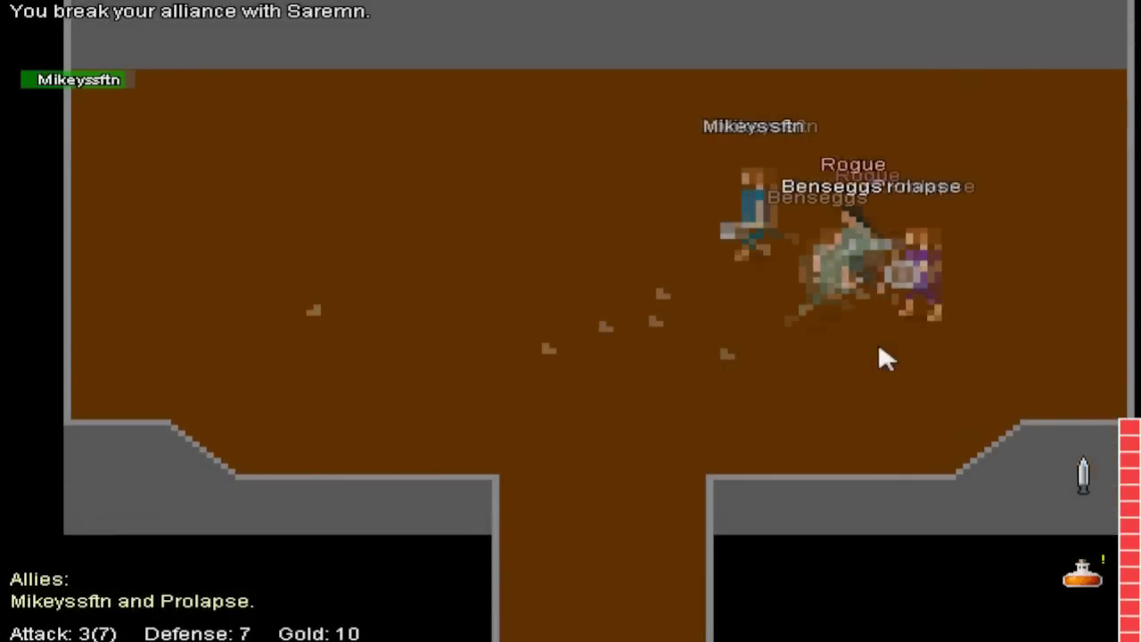
# Step: Close in on the Rogue in the dungeon room and attack it
pyautogui.click(845, 311)
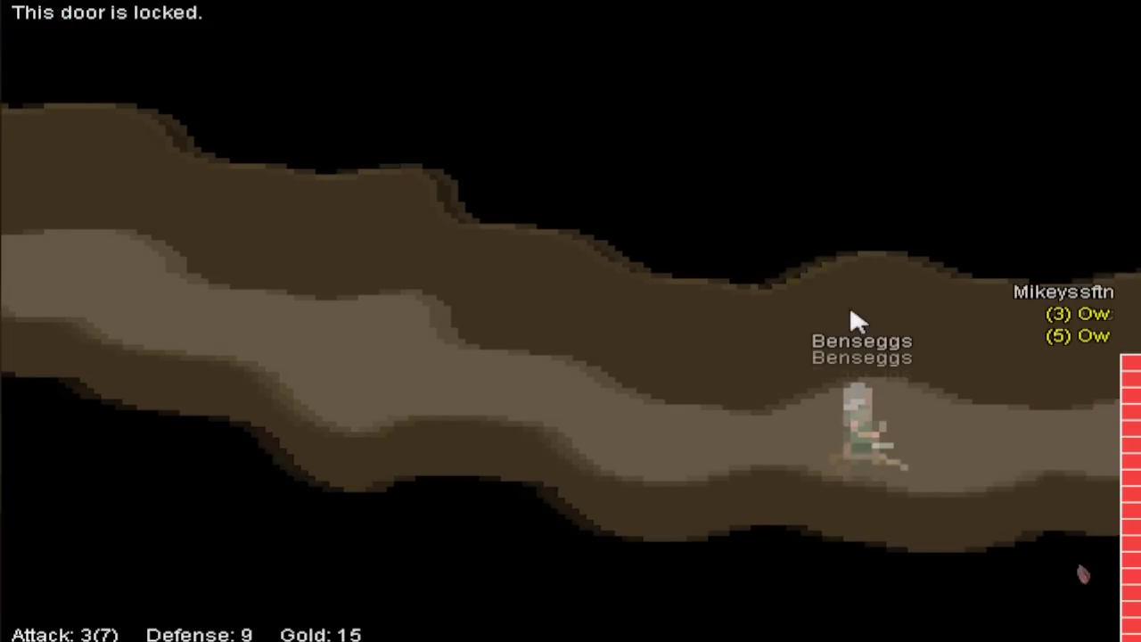
# Step: Retreat left along the cave passage, away from the approaching orc
pyautogui.press('Left')
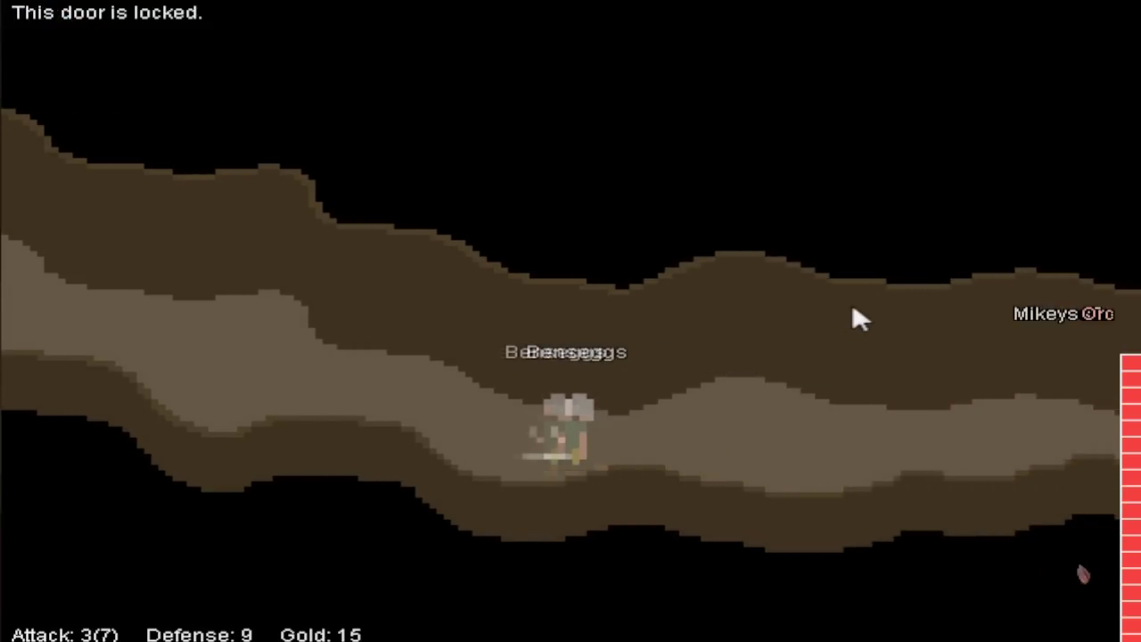
pyautogui.press('Right')
pyautogui.press('Left')
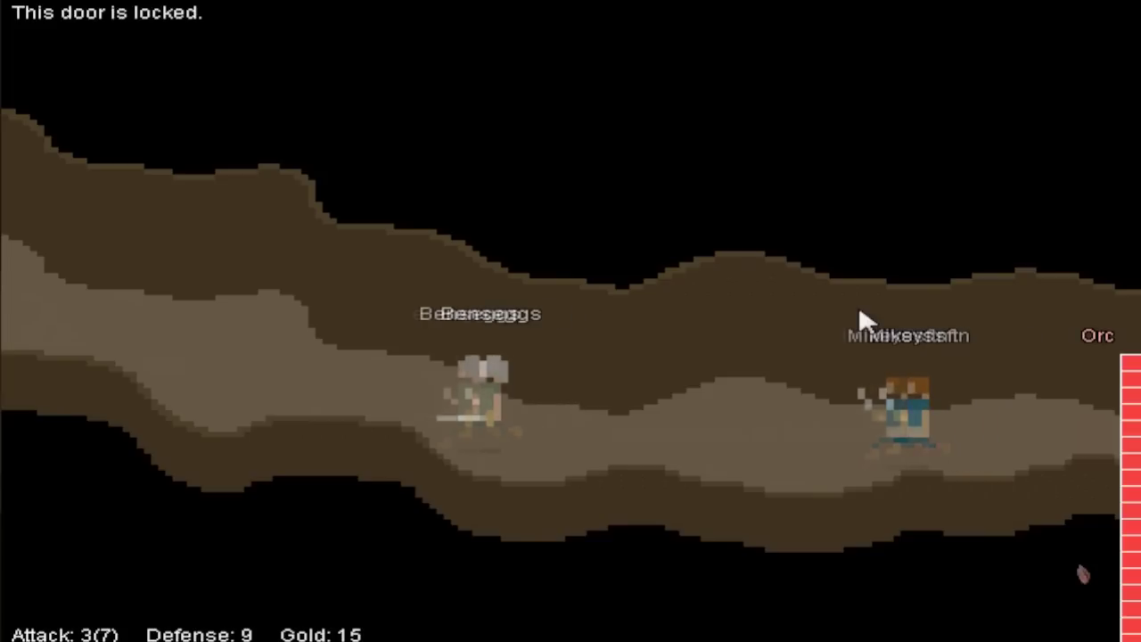
pyautogui.press('Right')
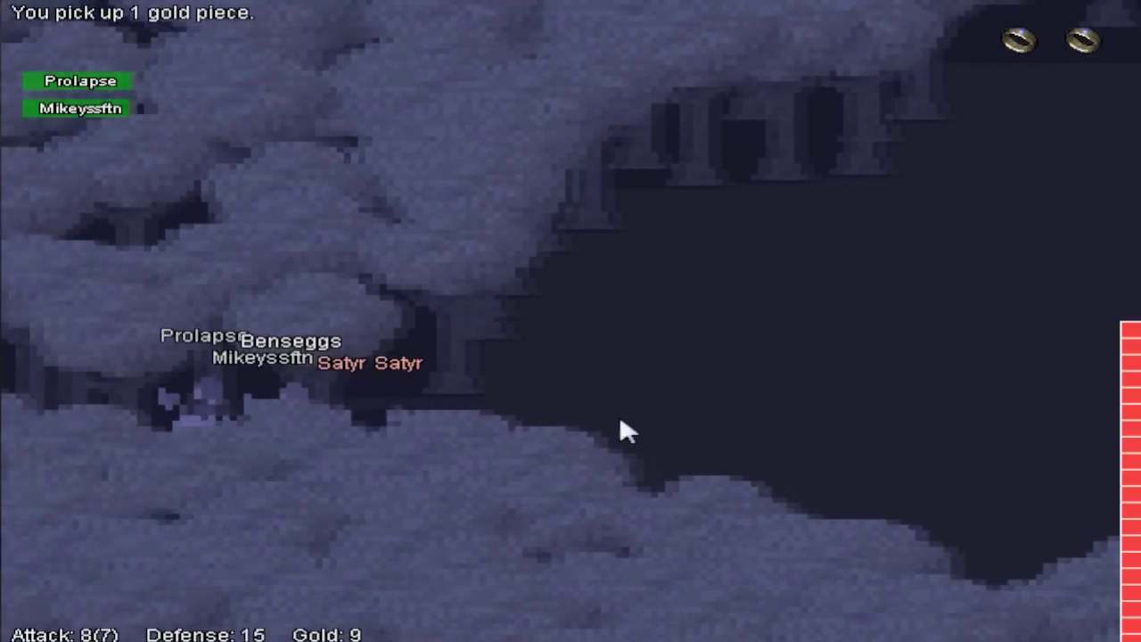
# Step: Advance further into the dark blue cave toward the satyrs
pyautogui.press('Left')
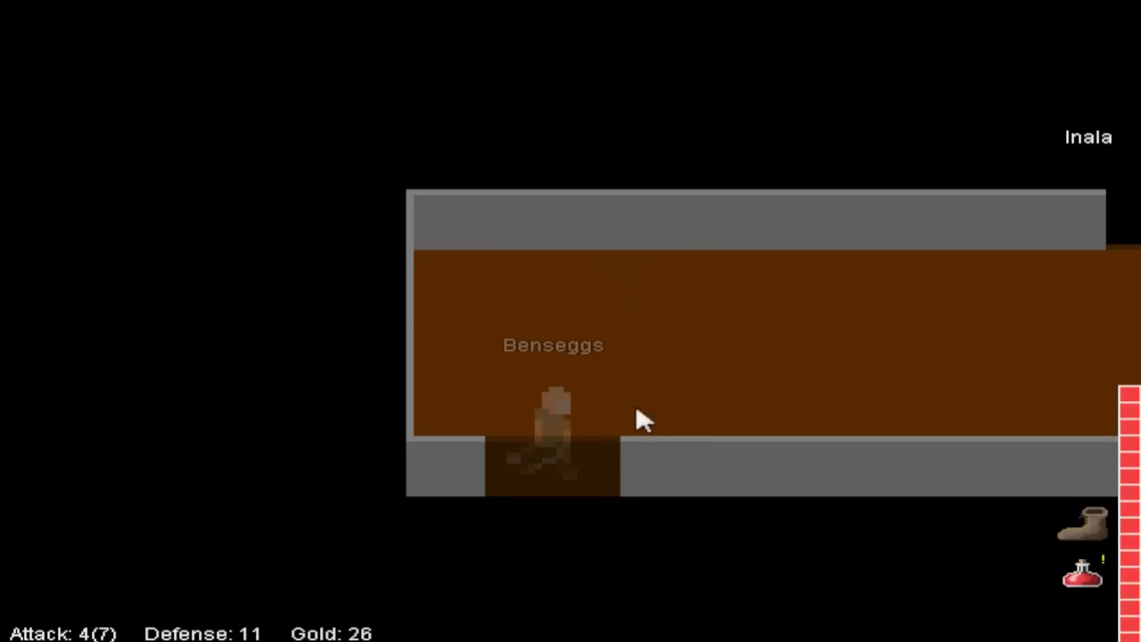
# Step: Walk up into the castle doorway to enter the room
pyautogui.press('Up')
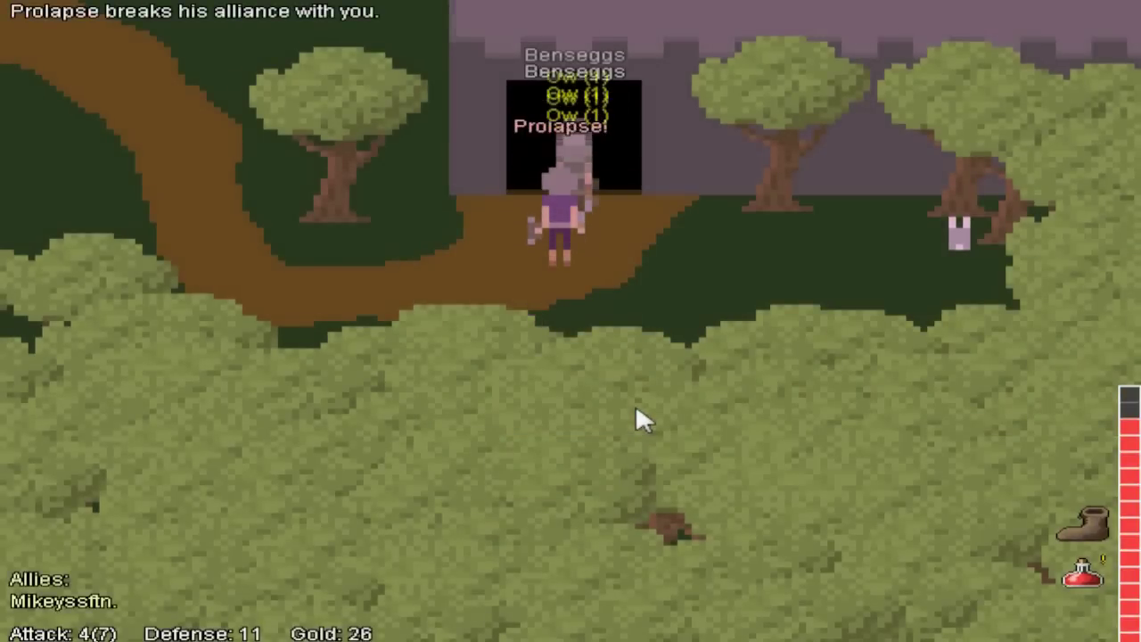